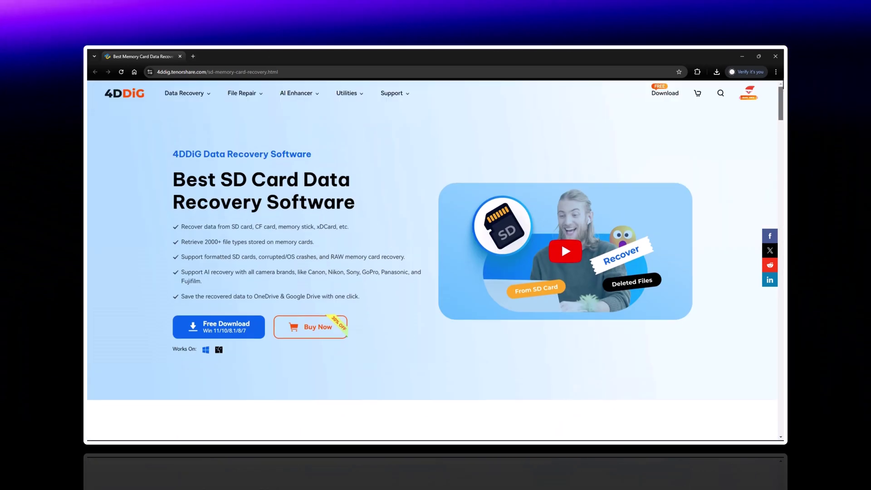
drag(175, 154, 326, 164)
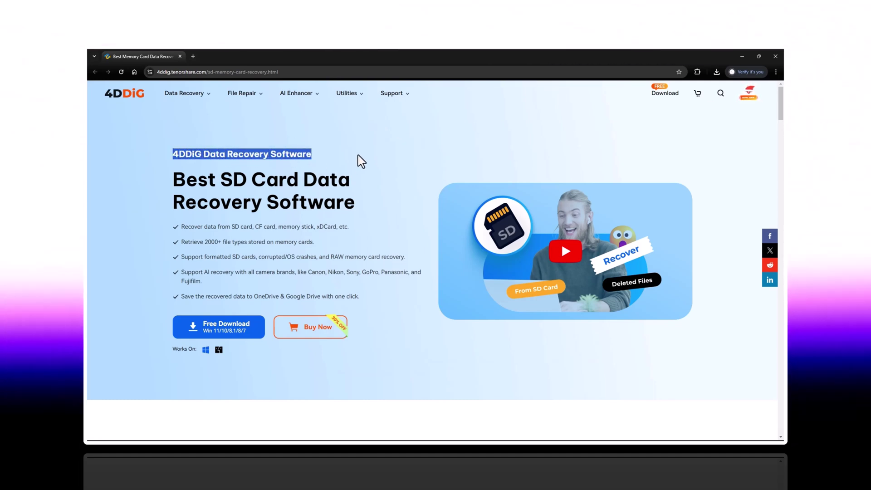
click(733, 137)
scroll(734, 136, down, 10)
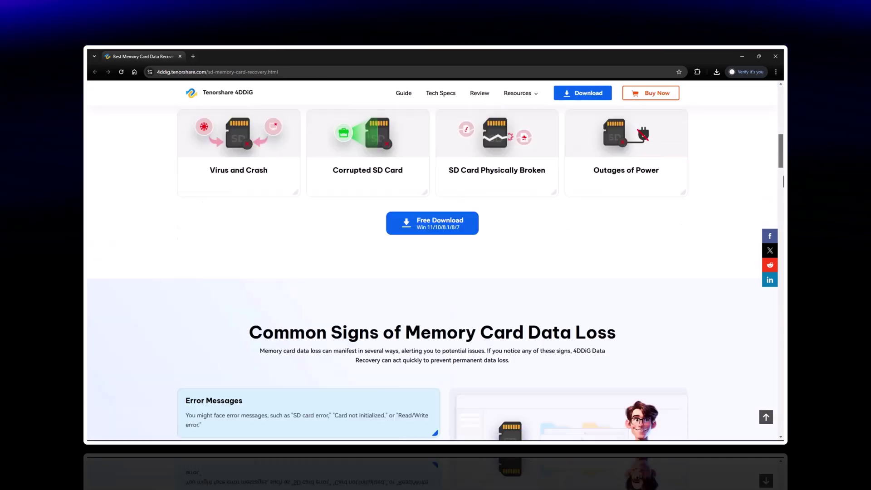
scroll(733, 136, down, 5)
scroll(435, 272, down, 2)
scroll(436, 272, down, 4)
scroll(436, 273, down, 2)
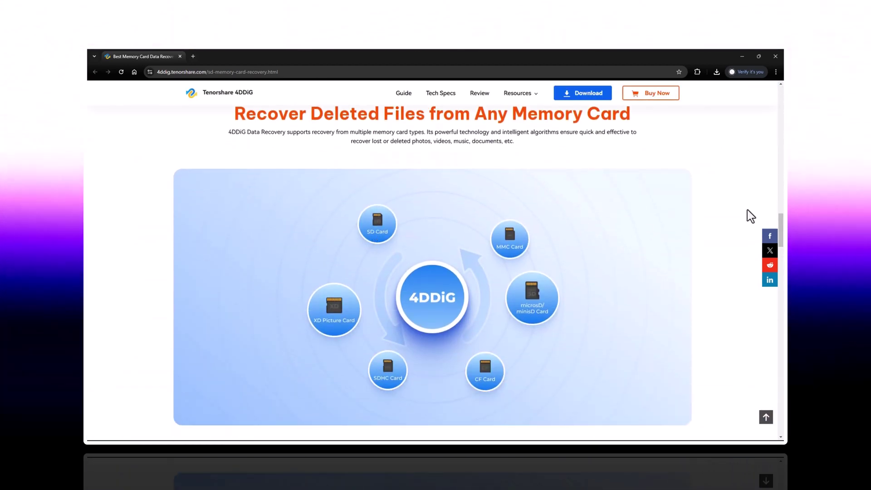
scroll(437, 272, down, 5)
scroll(436, 273, down, 1)
scroll(436, 273, down, 5)
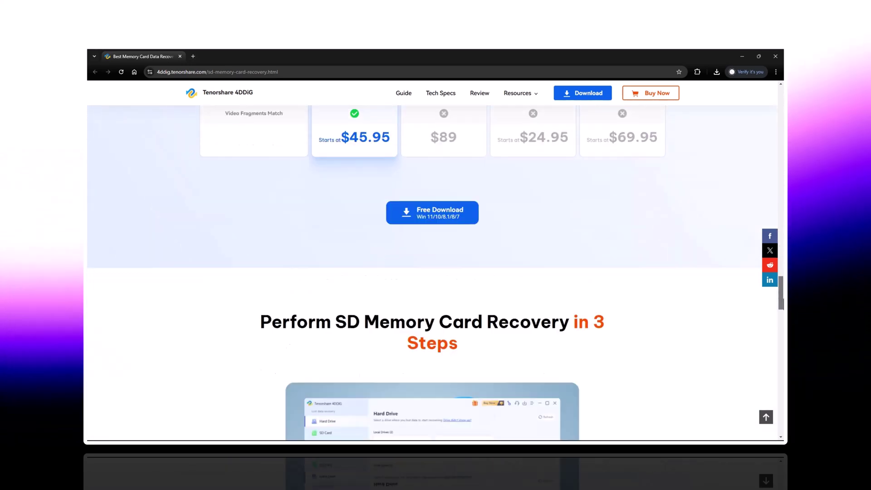
scroll(436, 273, down, 4)
scroll(708, 310, up, 3)
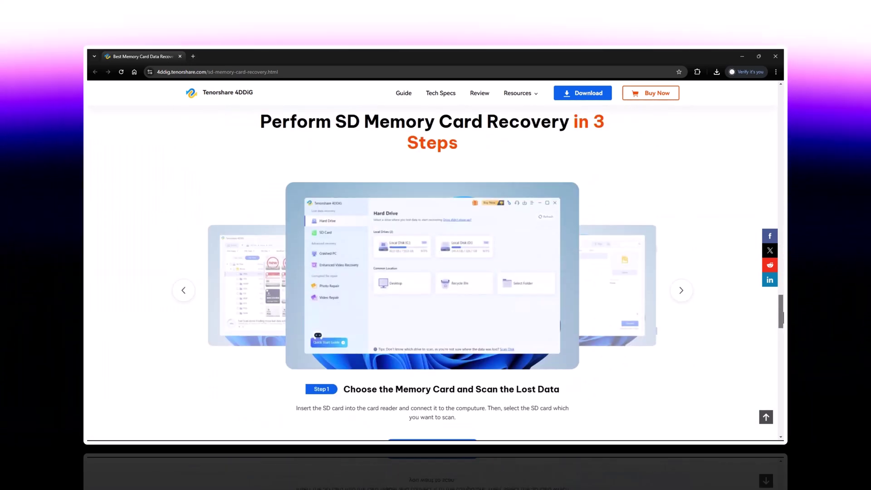
click(682, 293)
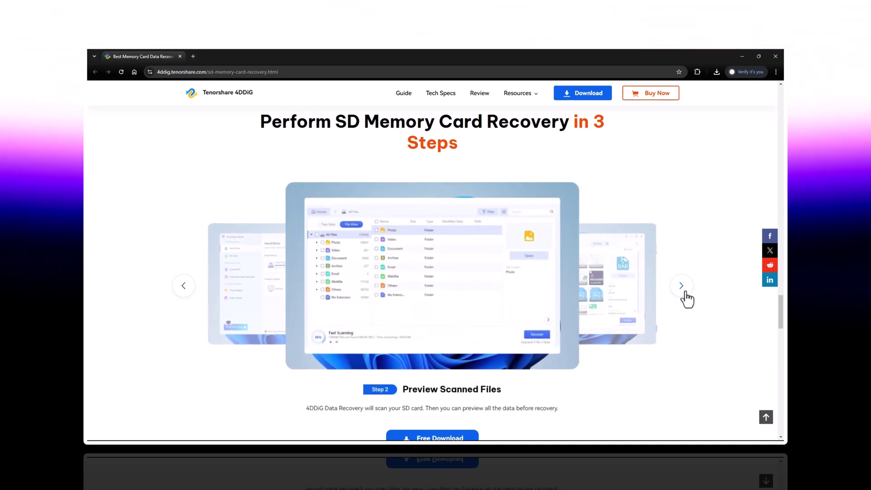
click(684, 294)
click(685, 297)
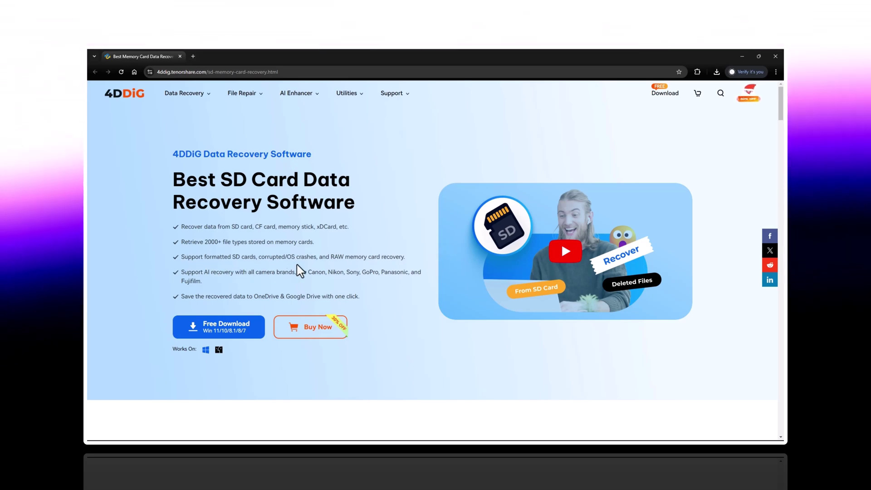
scroll(389, 272, down, 5)
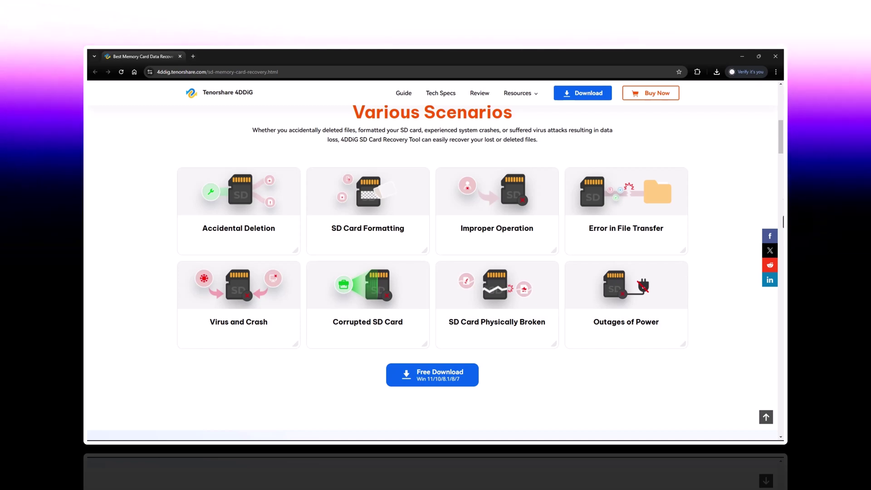
drag(783, 136, 783, 103)
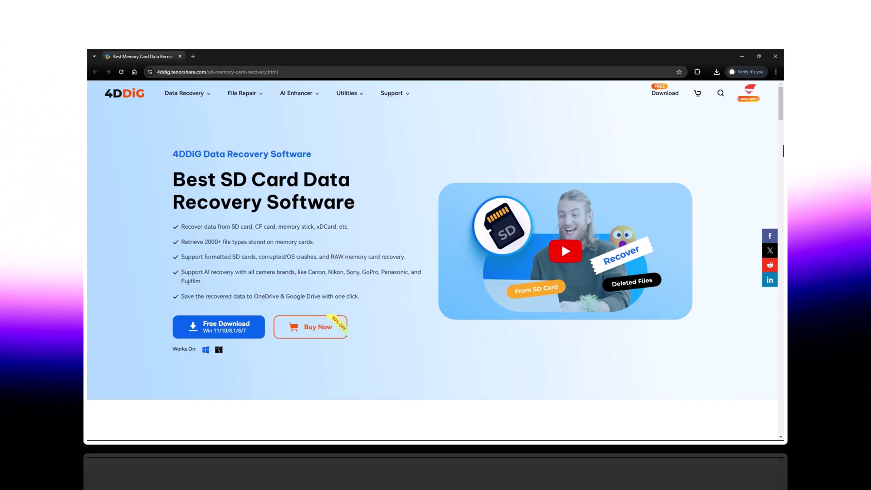
scroll(579, 268, down, 10)
scroll(579, 268, down, 3)
drag(783, 186, 784, 329)
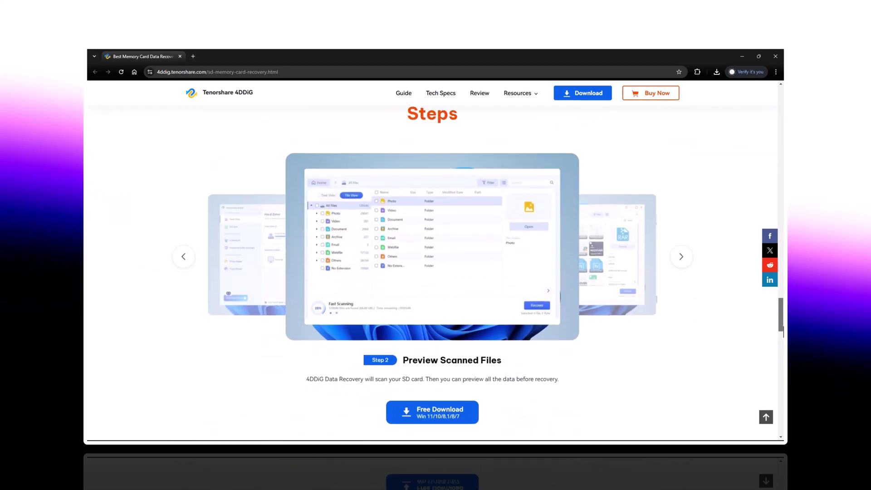
click(685, 264)
click(685, 264)
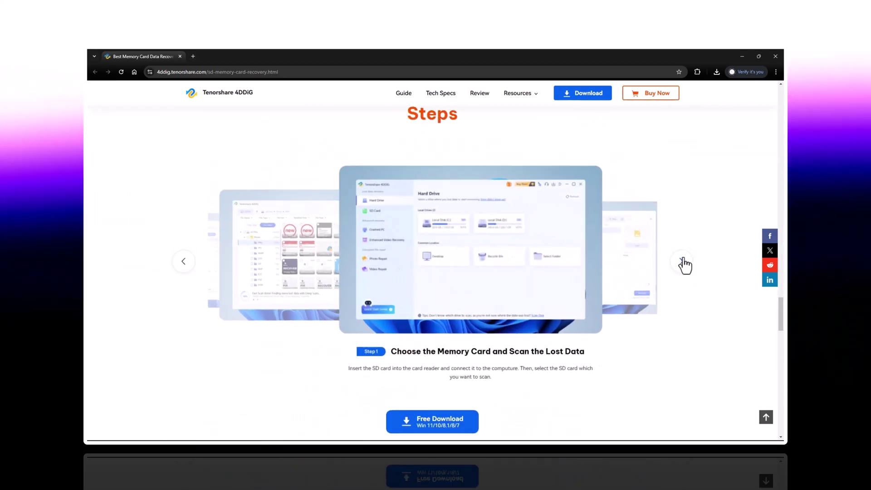
key(Home)
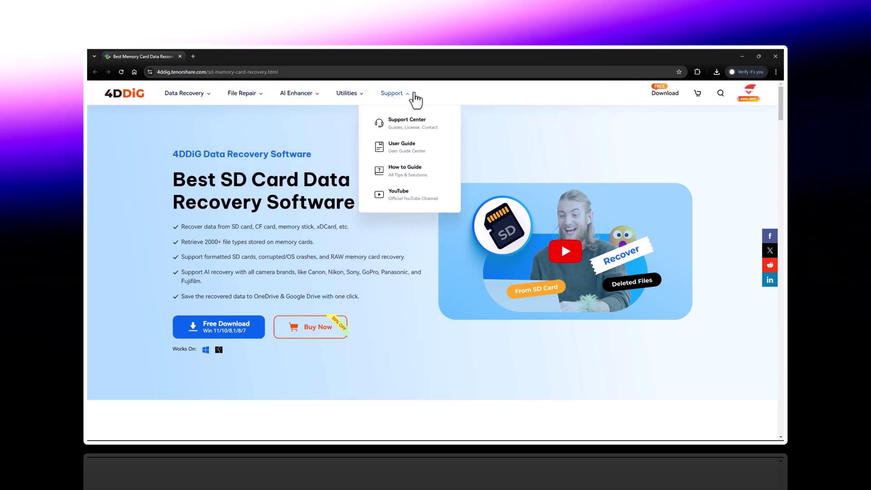
mouse_move(183, 94)
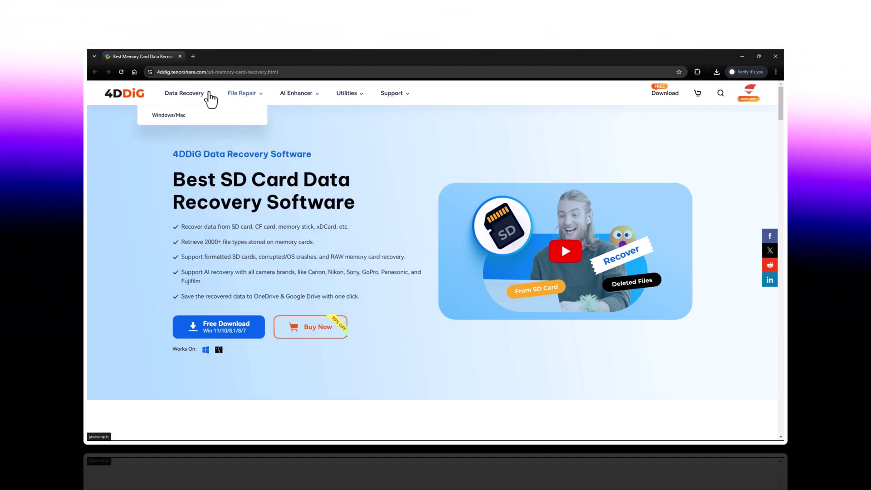
scroll(211, 204, down, 1)
Start the free Windows installer download, then cancel it in the Download File Info dialog.
click(213, 319)
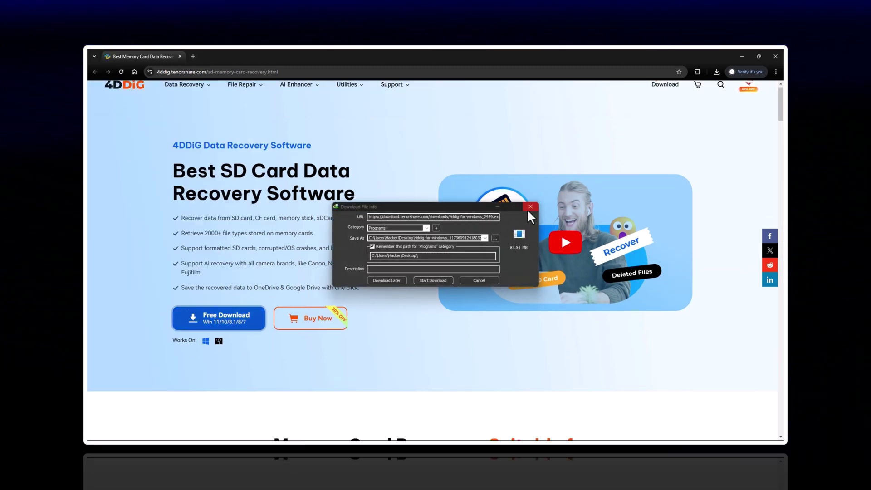
click(481, 281)
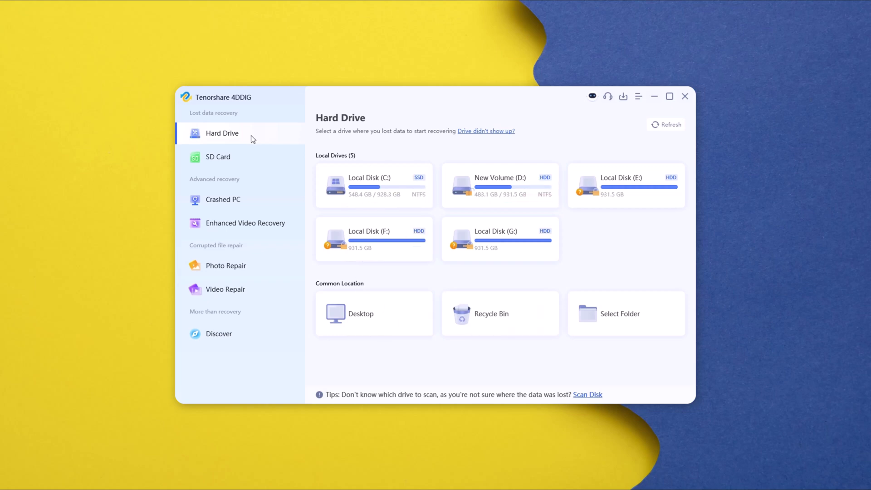
mouse_move(627, 314)
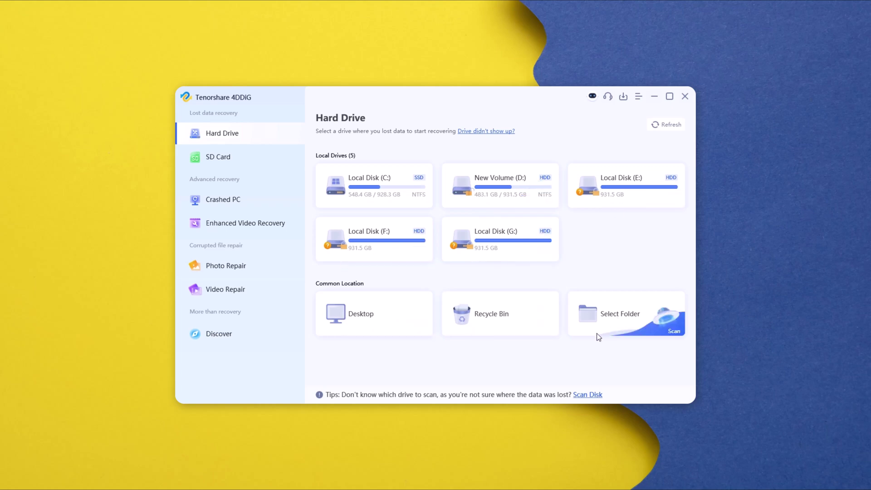
Browse the SD Card and Crashed PC recovery pages, briefly returning to Hard Drive.
click(212, 161)
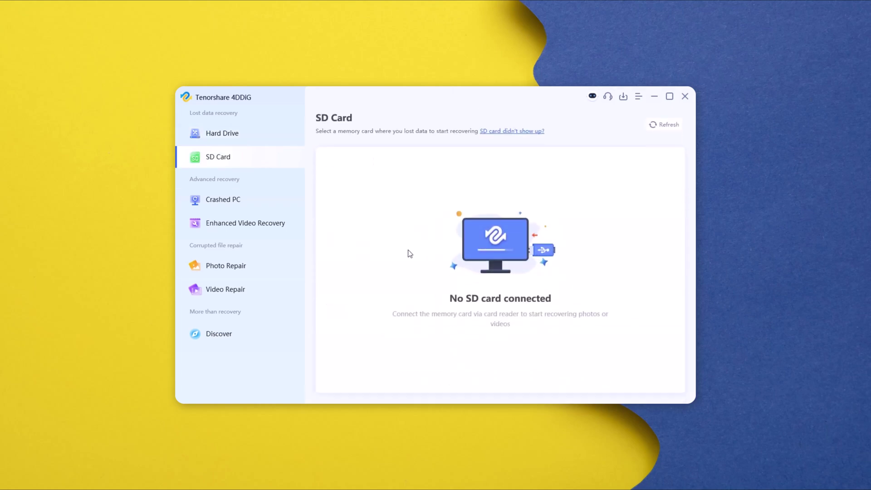
click(251, 204)
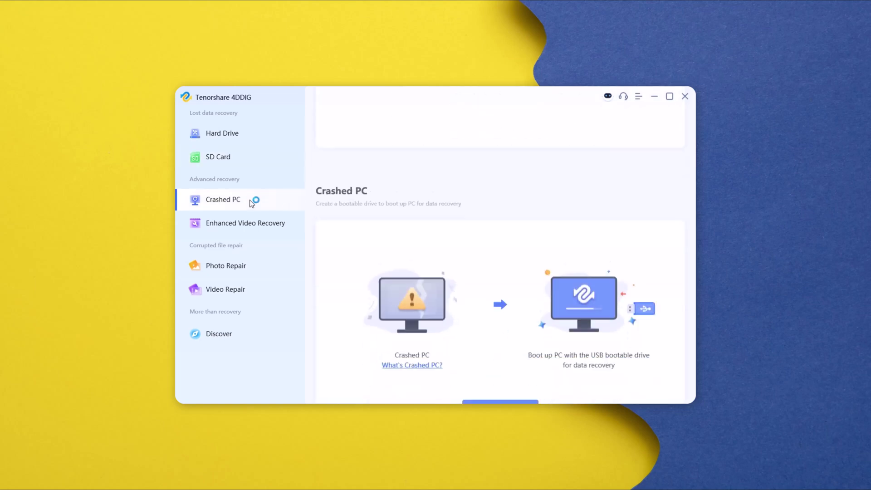
click(225, 135)
click(229, 159)
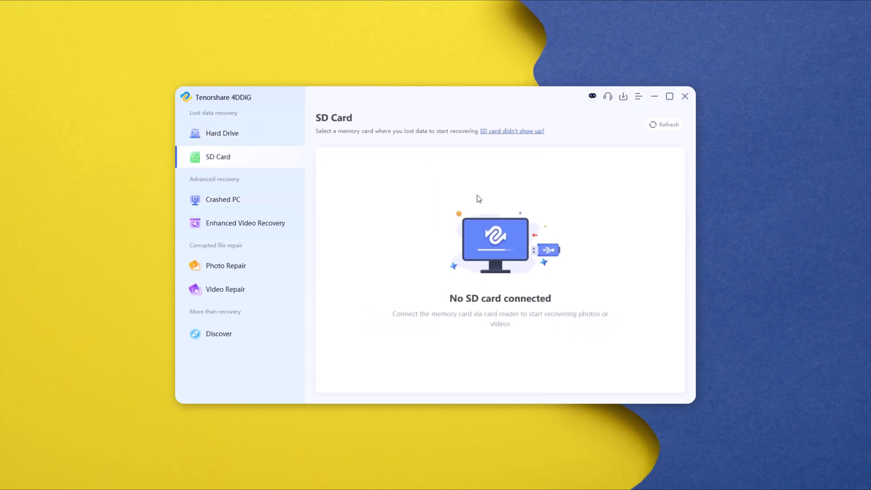
click(250, 199)
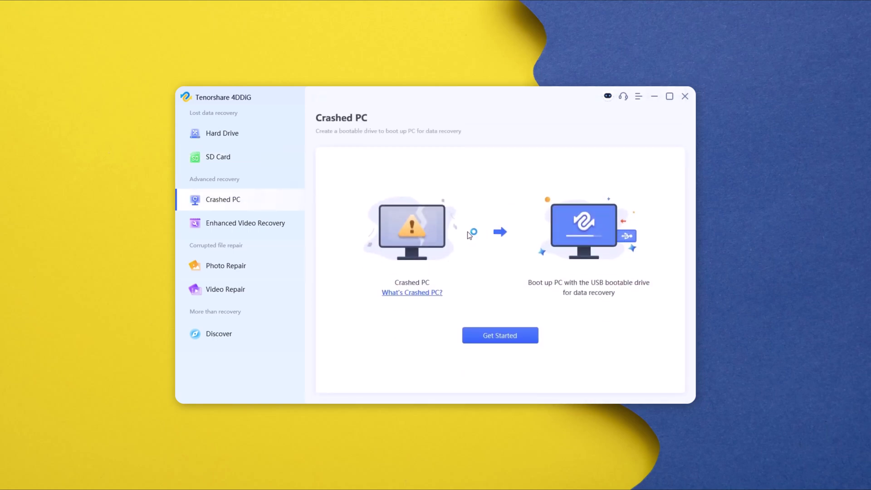
View Enhanced Video Recovery, Photo Repair and Video Repair, ending on Discover.
click(262, 228)
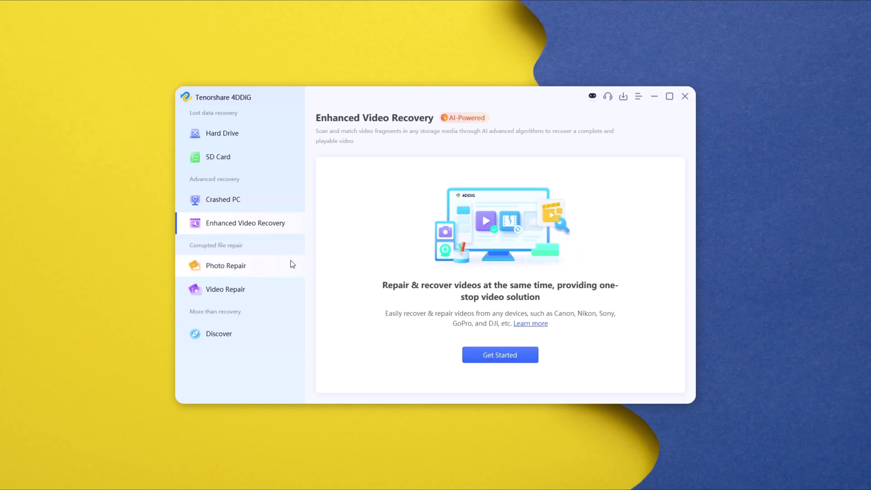
click(241, 269)
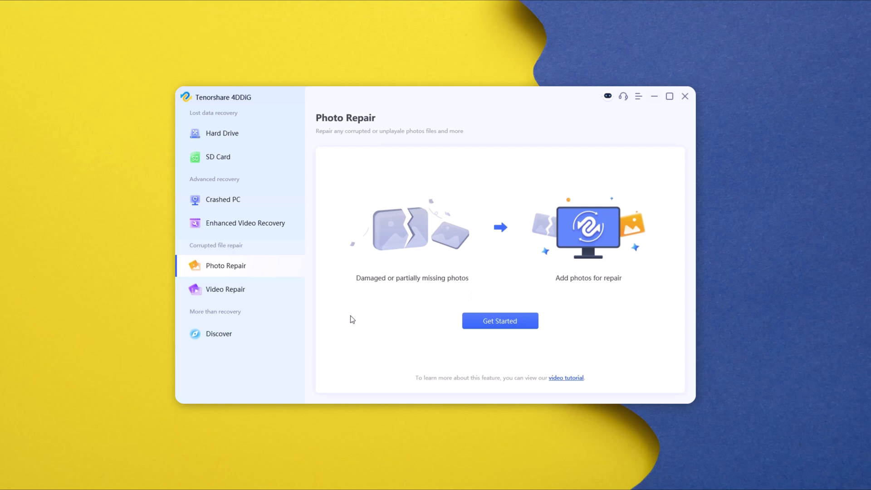
click(245, 295)
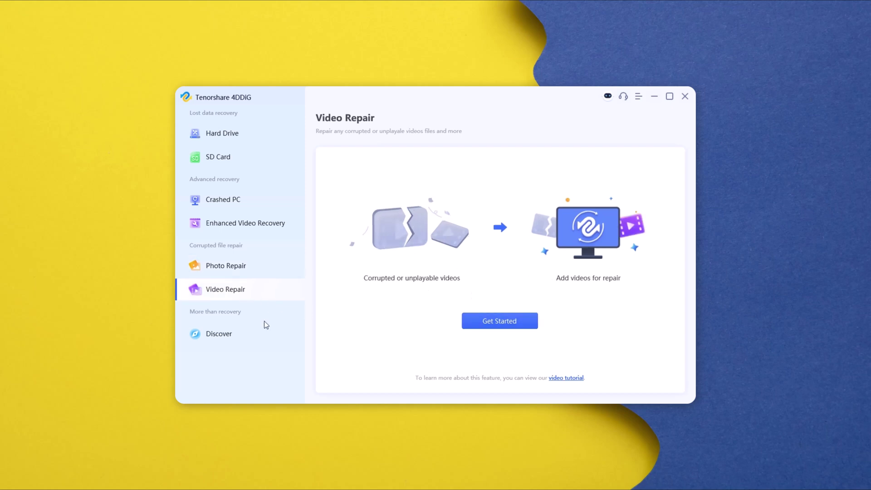
click(225, 340)
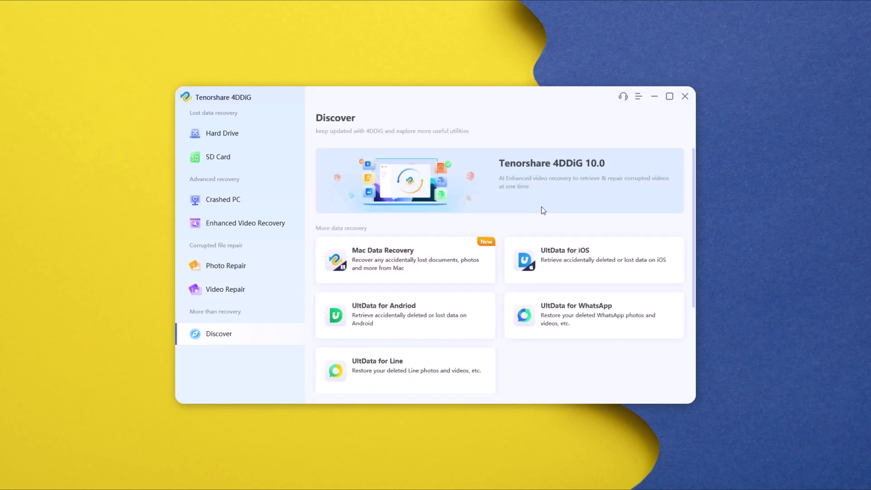
scroll(541, 206, down, 2)
scroll(576, 295, down, 2)
Return to Hard Drive and dismiss the file-type chooser for Local Disk (E:).
click(238, 134)
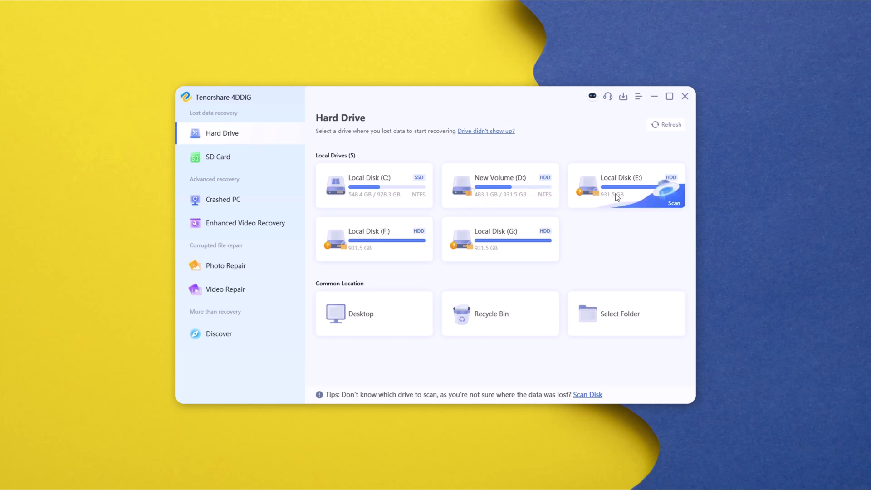
click(386, 325)
click(622, 150)
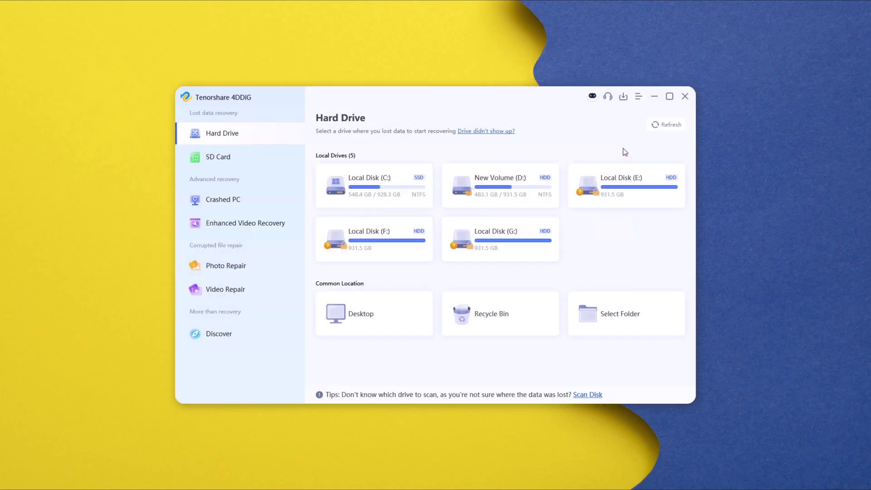
Dismiss the Recycle Bin file-type chooser, then cancel the Select Folder browser.
click(505, 320)
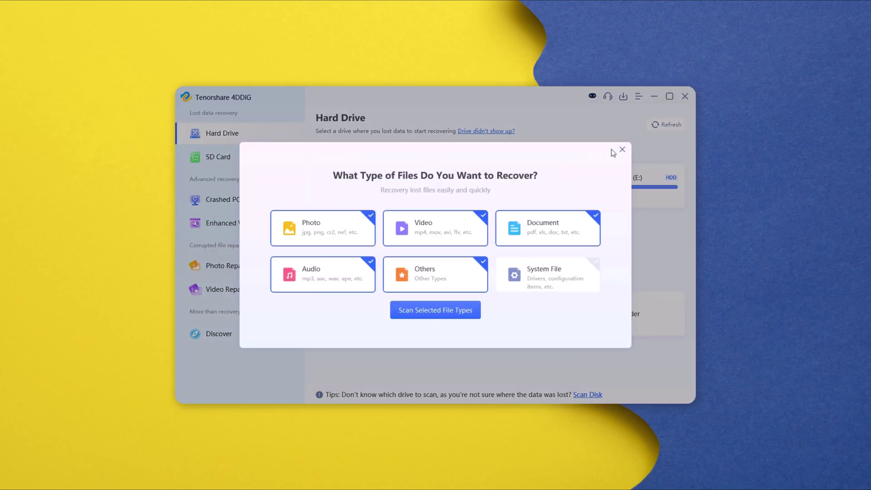
click(622, 150)
click(621, 315)
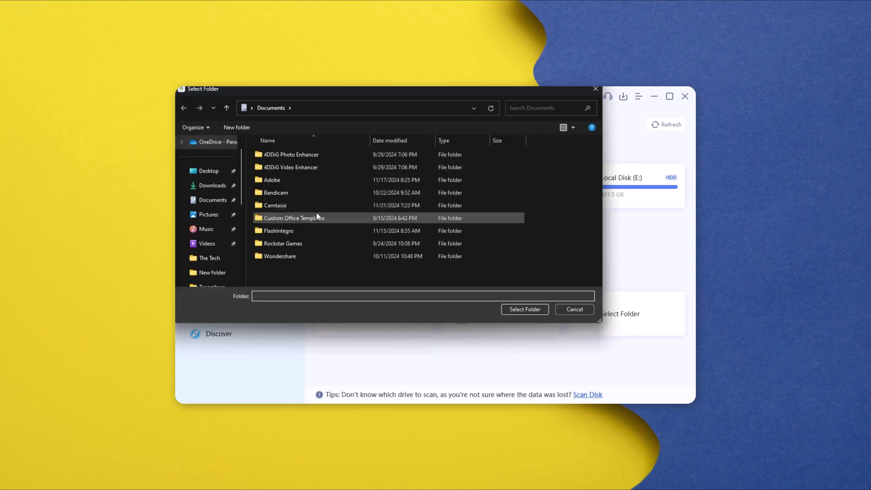
click(583, 308)
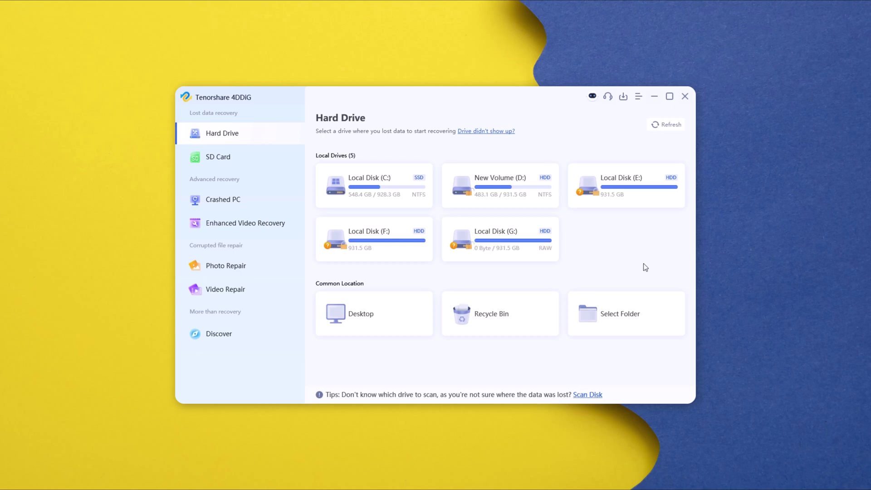
Pick the drive to recover lost data from on the Hard Drive page.
click(507, 243)
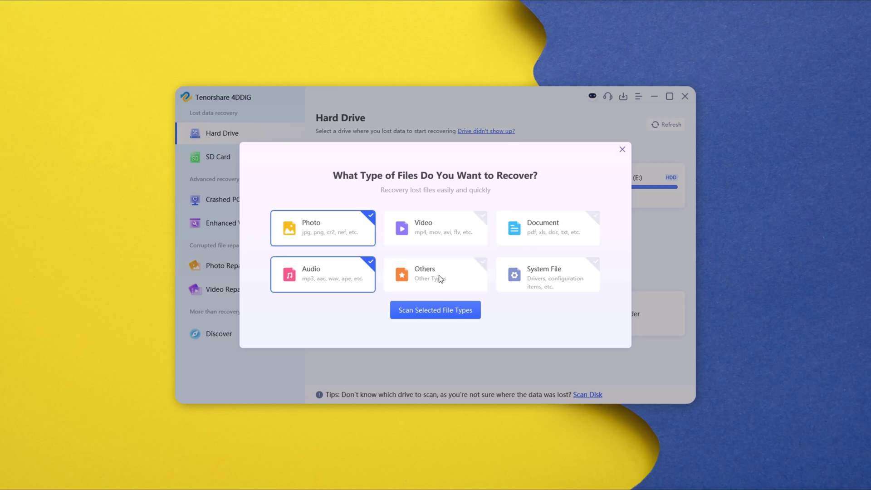
Scan for the selected photo and audio types and view results by Path.
click(445, 309)
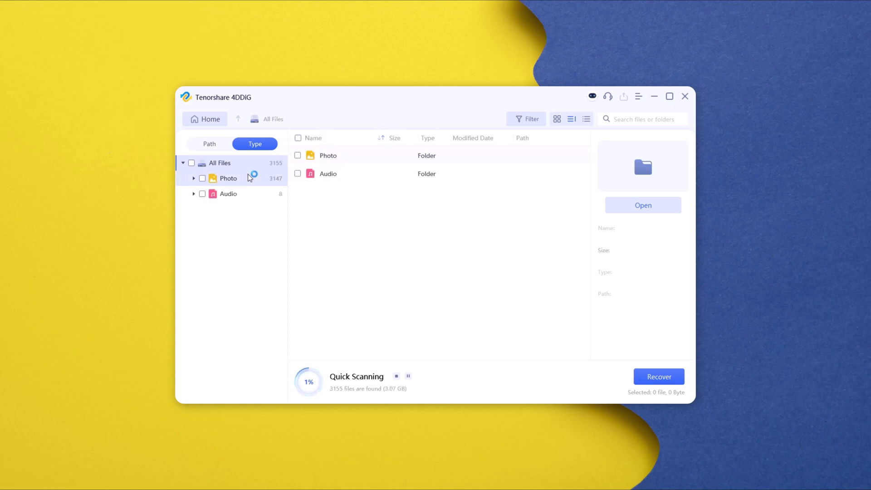
click(212, 144)
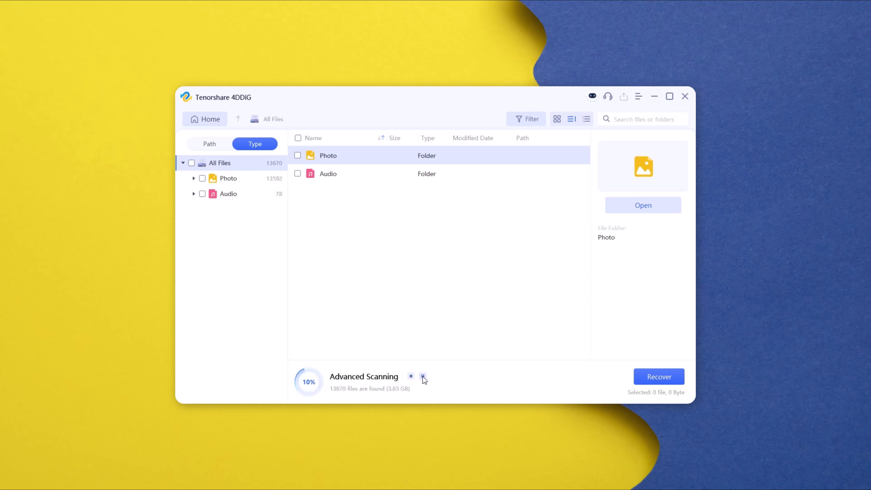
Recover and repair all found files, saving them to the Desktop.
click(659, 377)
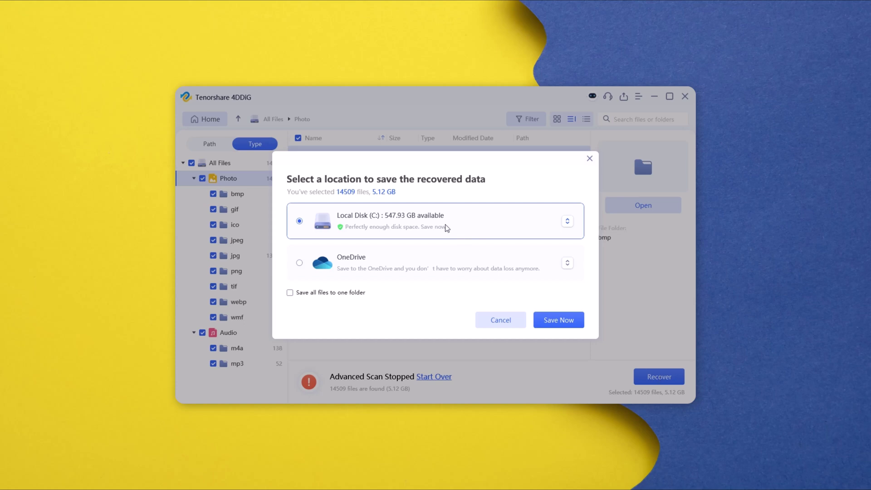
click(567, 221)
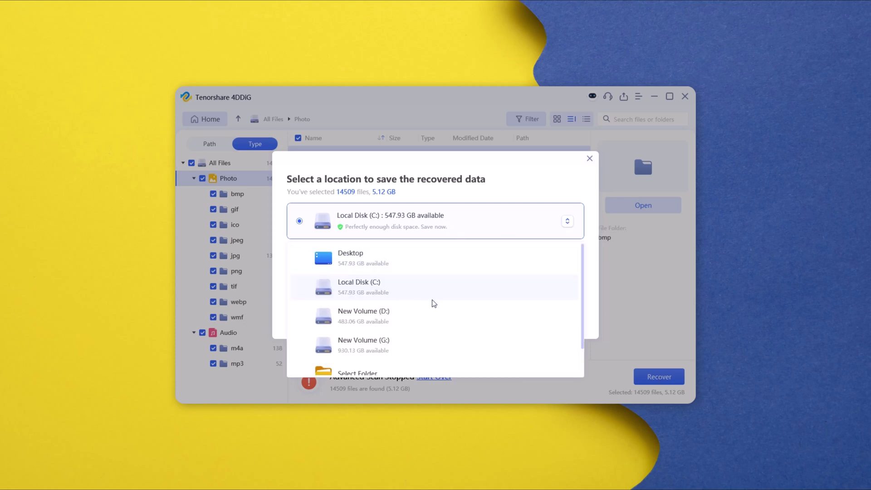
scroll(432, 308, down, 1)
scroll(402, 327, up, 1)
click(420, 253)
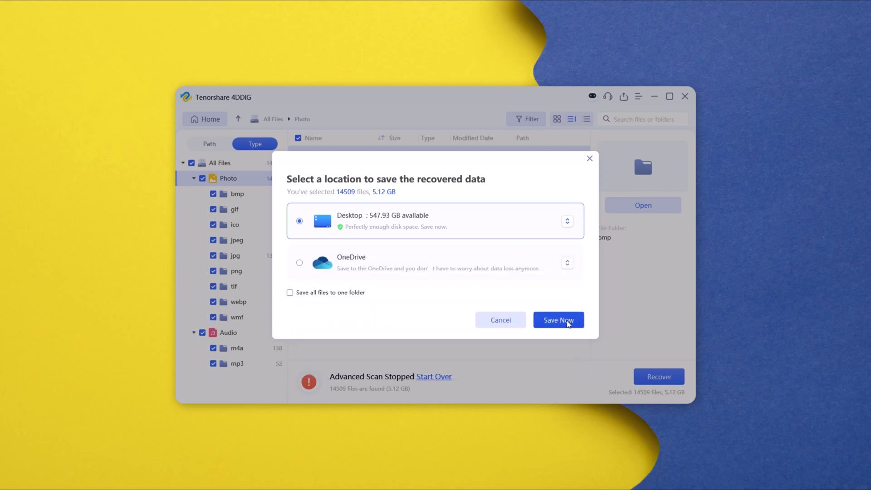
click(564, 321)
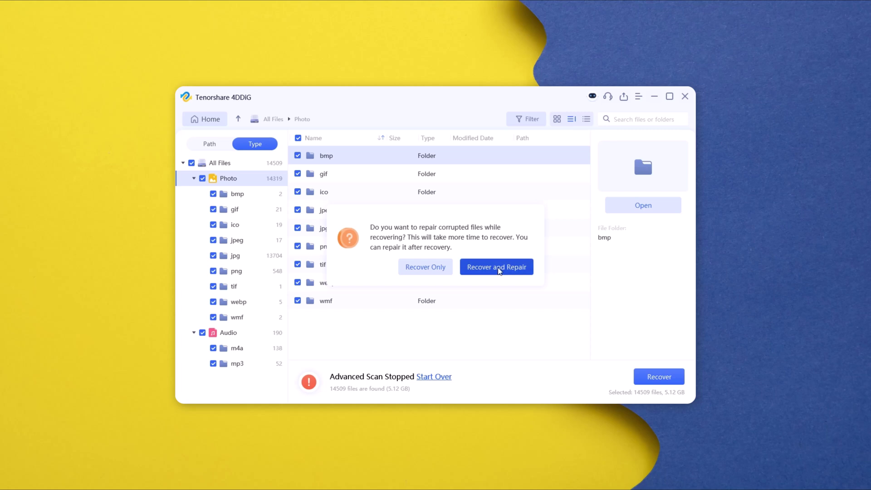
click(499, 267)
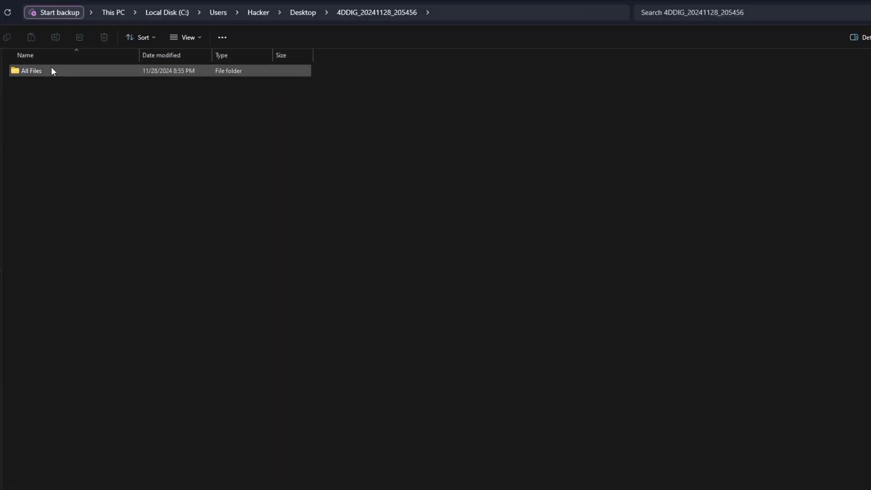
Open the recovered All Files > Photo > jpg folders in File Explorer.
double_click(52, 71)
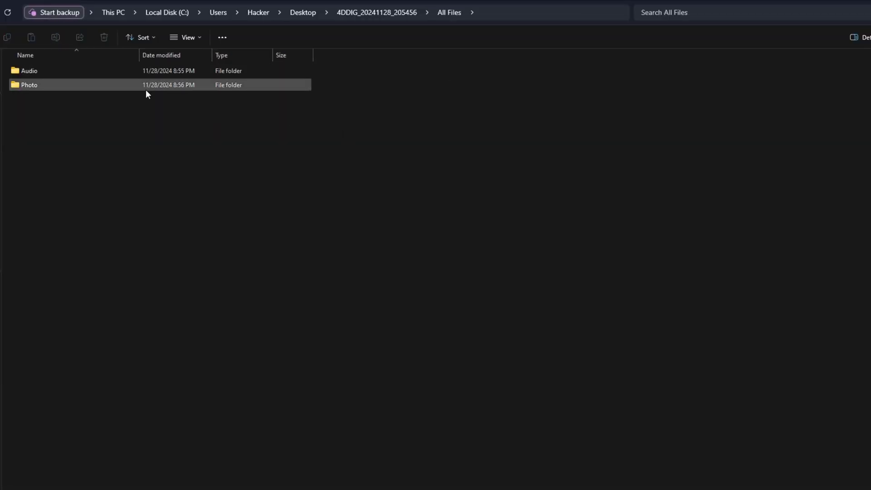
double_click(38, 84)
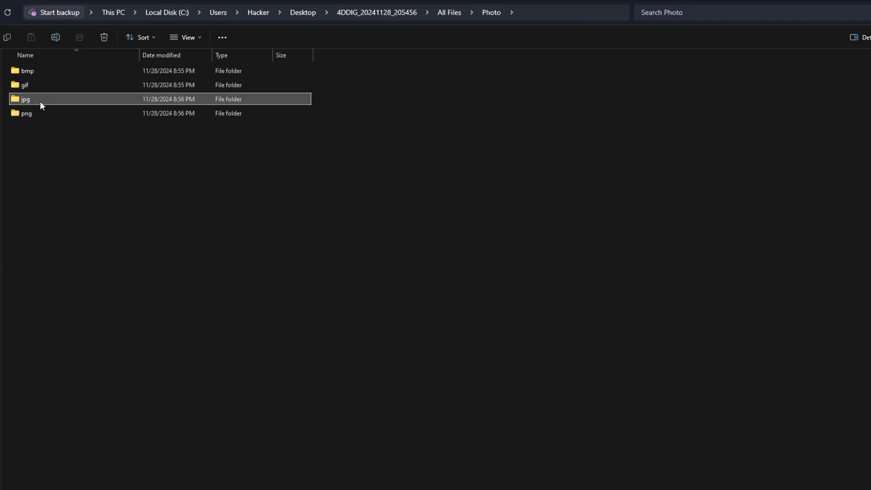
double_click(41, 100)
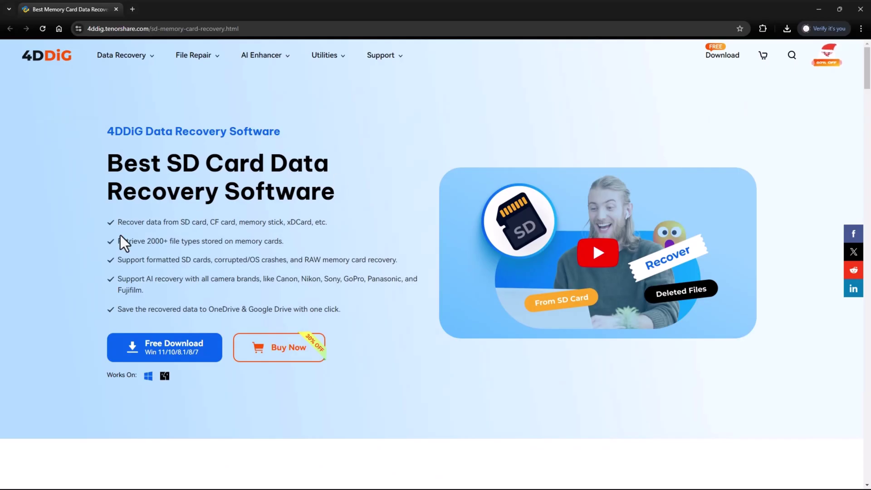
Highlight the bullets on 2000+ file types, formatted/RAW cards, and supported cards.
drag(116, 242, 287, 239)
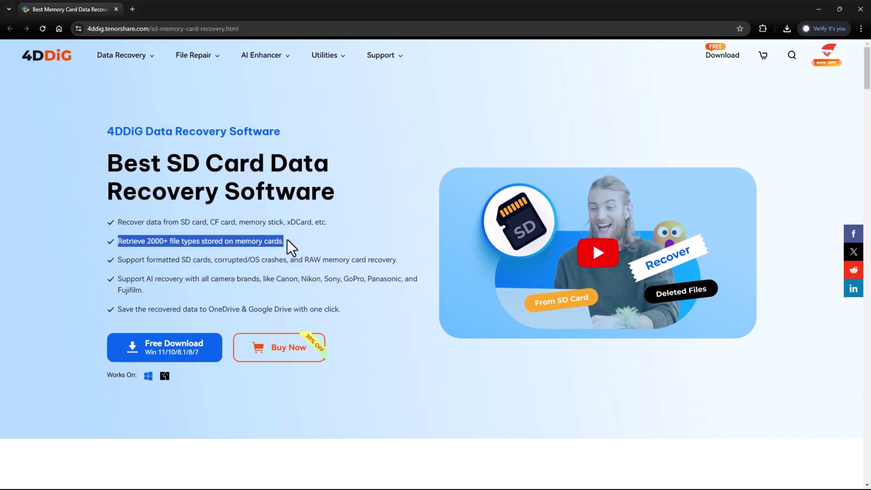
click(287, 240)
drag(117, 261, 405, 260)
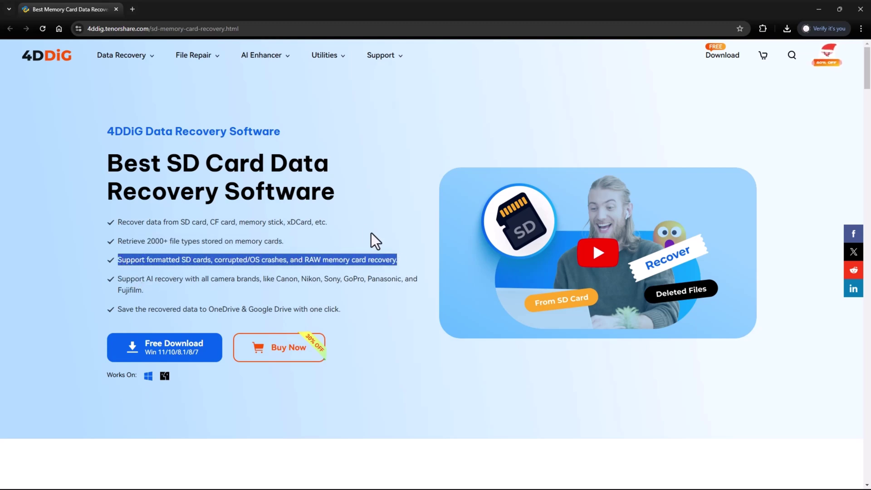
drag(327, 222, 114, 225)
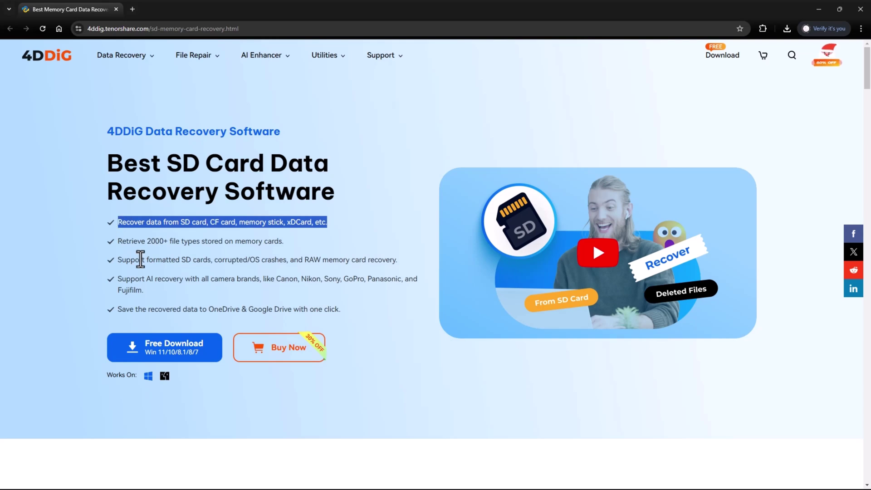
click(183, 265)
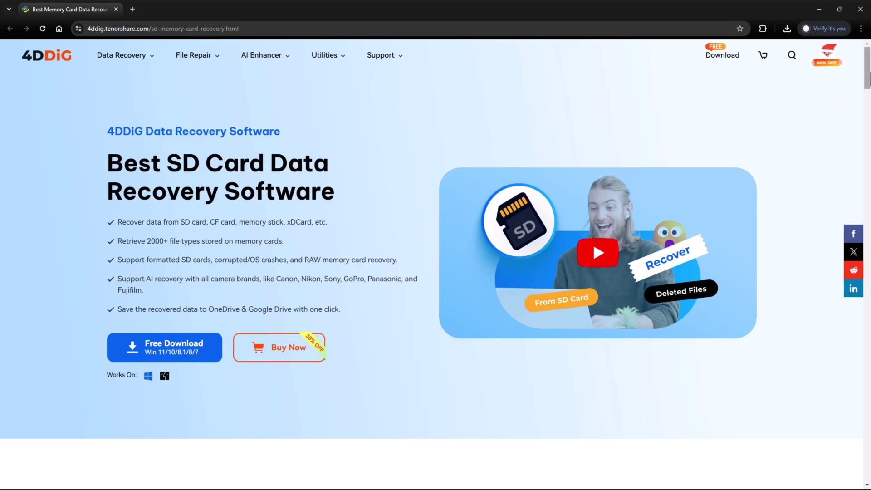
drag(868, 68, 868, 273)
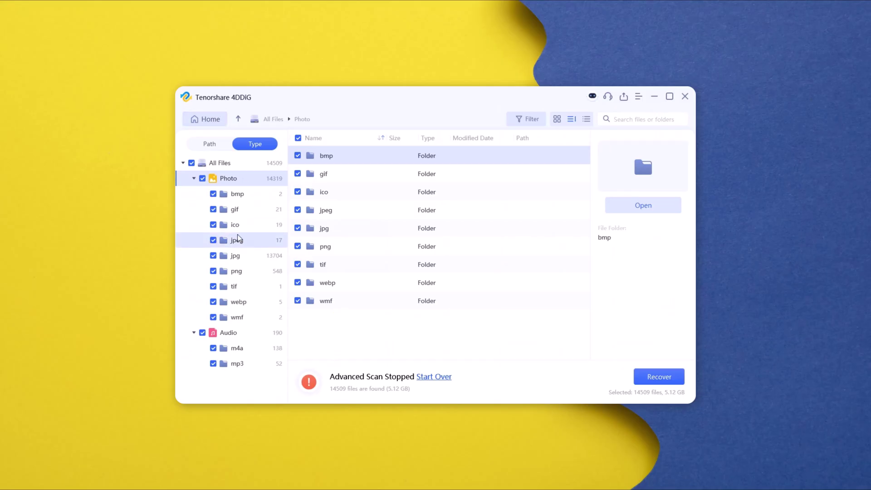
Leave the scan results via Home and confirm Return to Home.
click(205, 119)
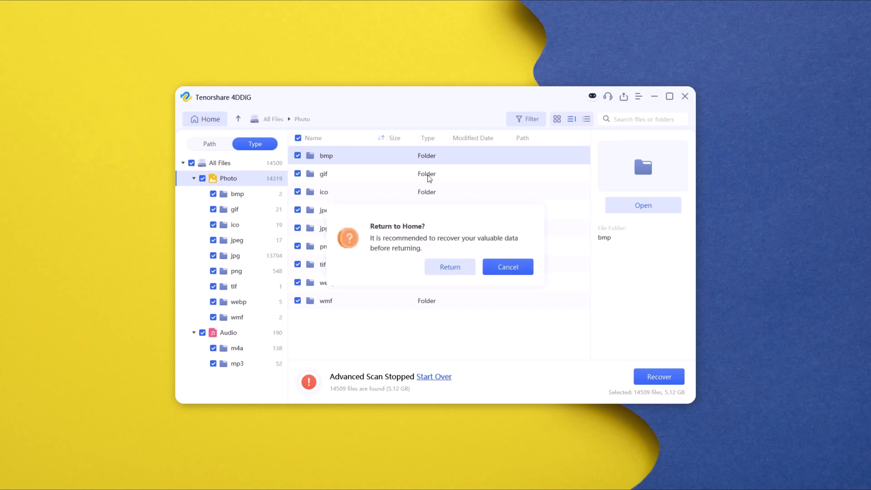
click(449, 267)
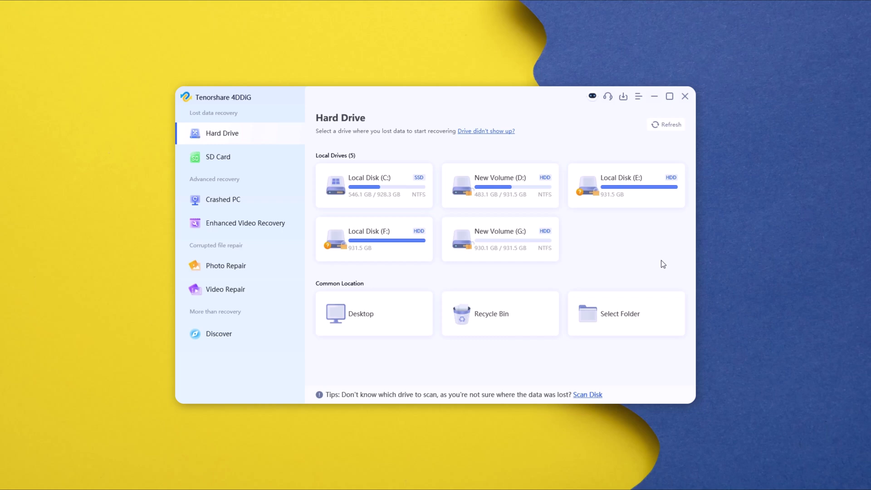
Browse SD Card, Crashed PC, Discover, Photo Repair and Video Repair, ending on Enhanced Video Recovery.
click(232, 160)
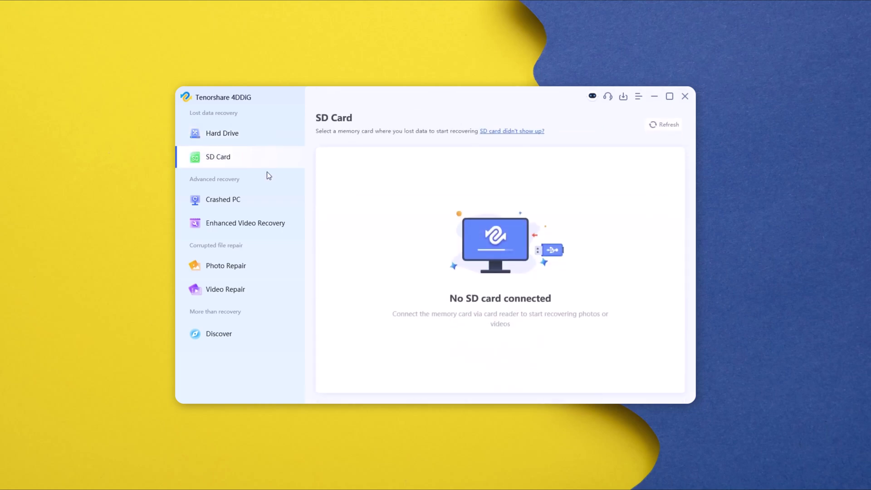
click(259, 201)
click(235, 336)
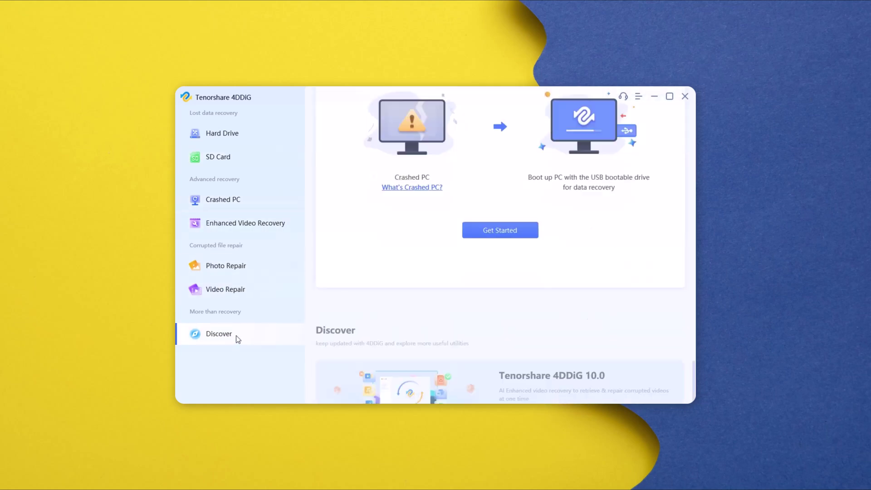
scroll(502, 272, down, 2)
scroll(503, 279, up, 2)
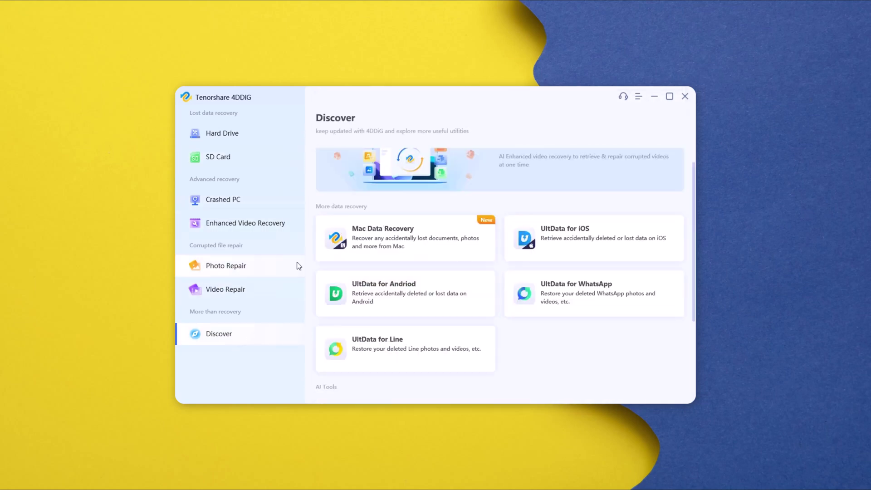
click(231, 264)
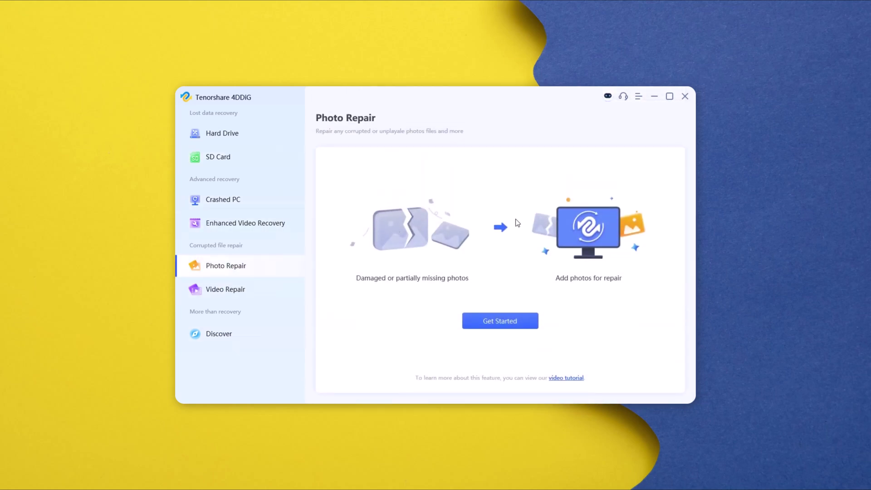
click(250, 288)
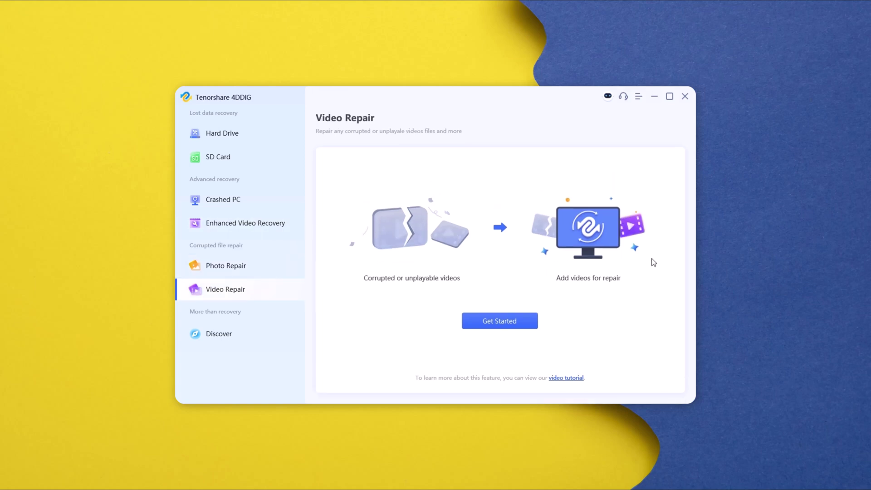
click(276, 223)
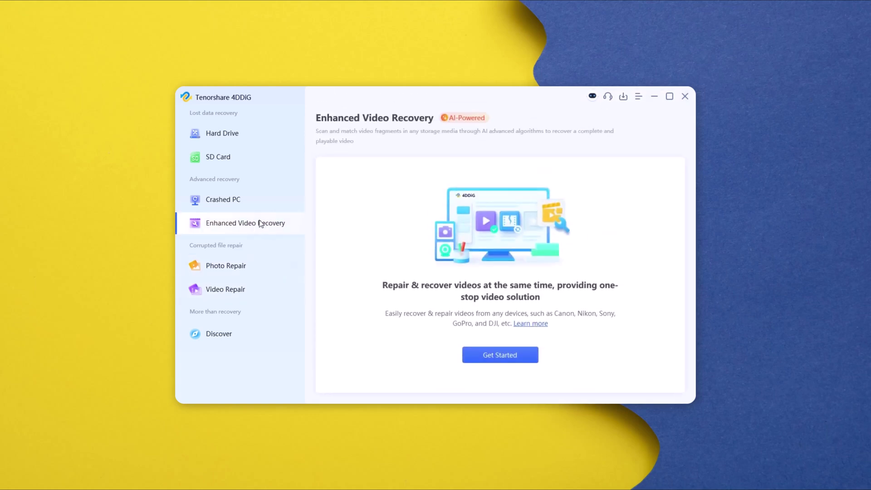